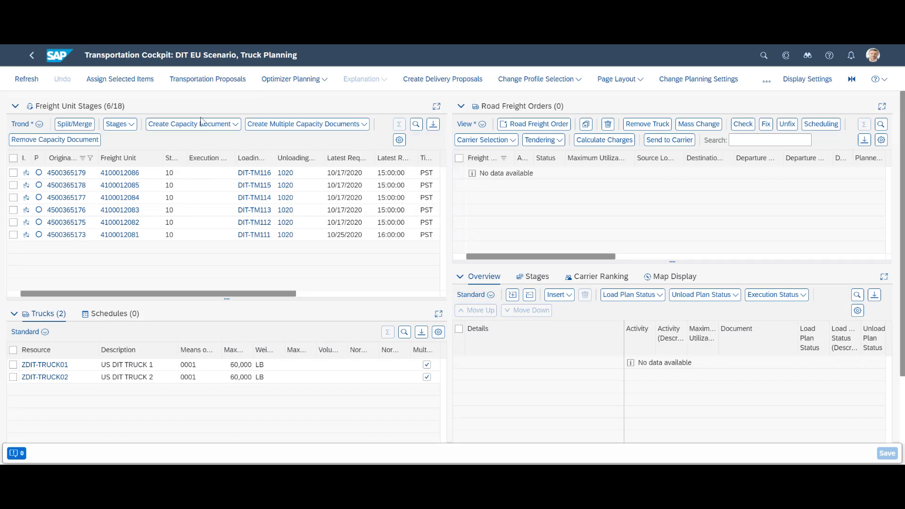
Optimize all six freight unit stages across all resources into two road freight orders.
{"action": "key", "text": "ctrl+a"}
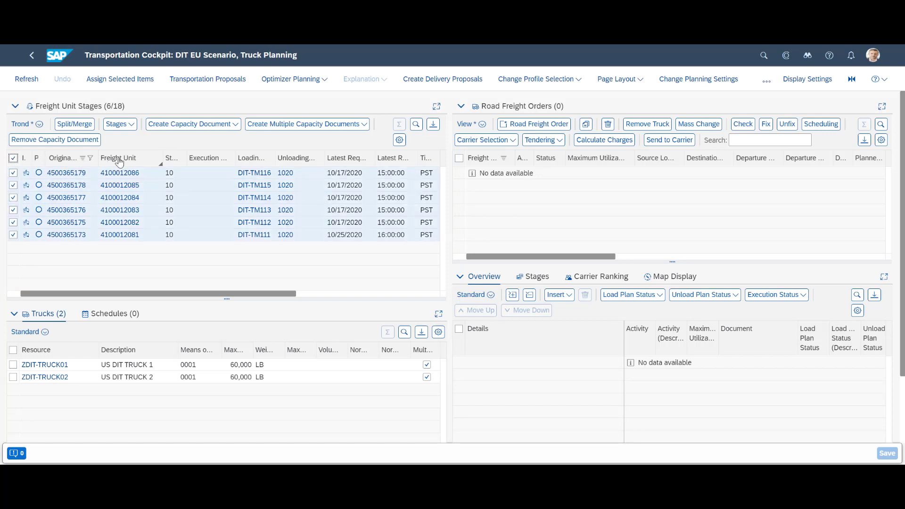
{"action": "left_click", "coordinate": [308, 88]}
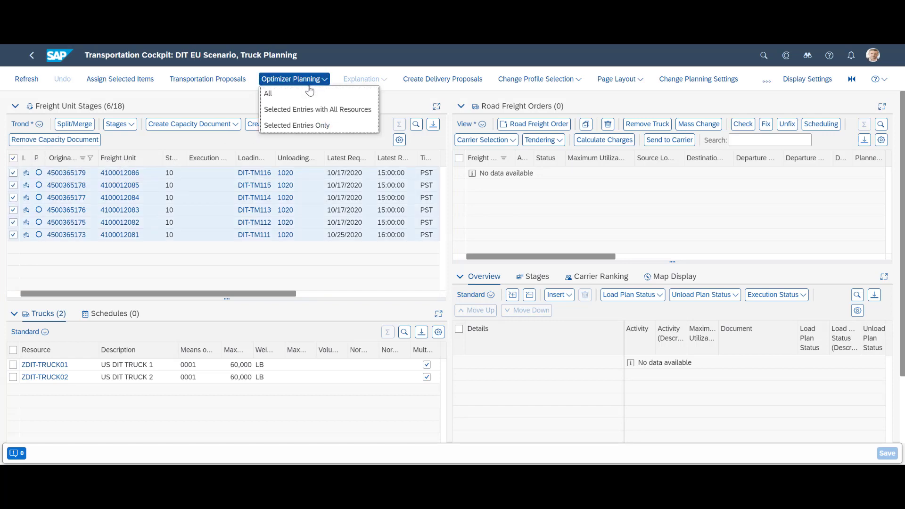
{"action": "left_click", "coordinate": [307, 108]}
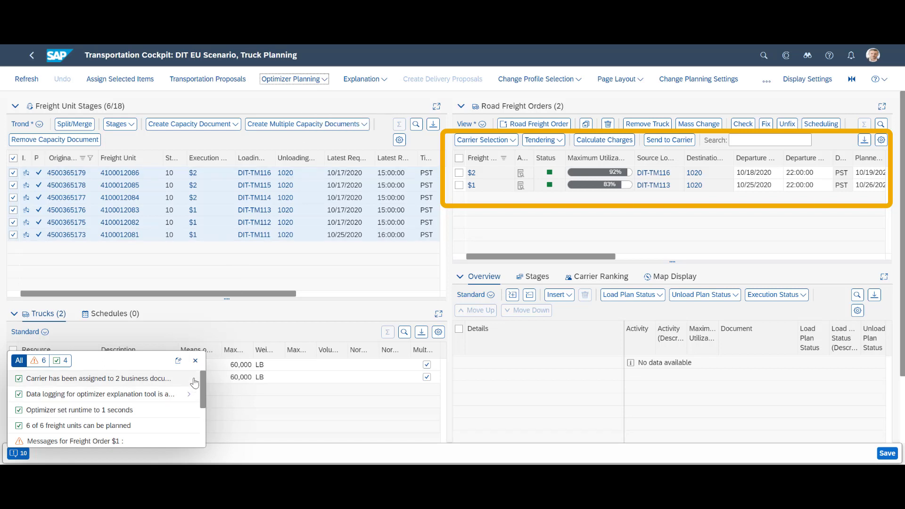
{"action": "left_click", "coordinate": [196, 362]}
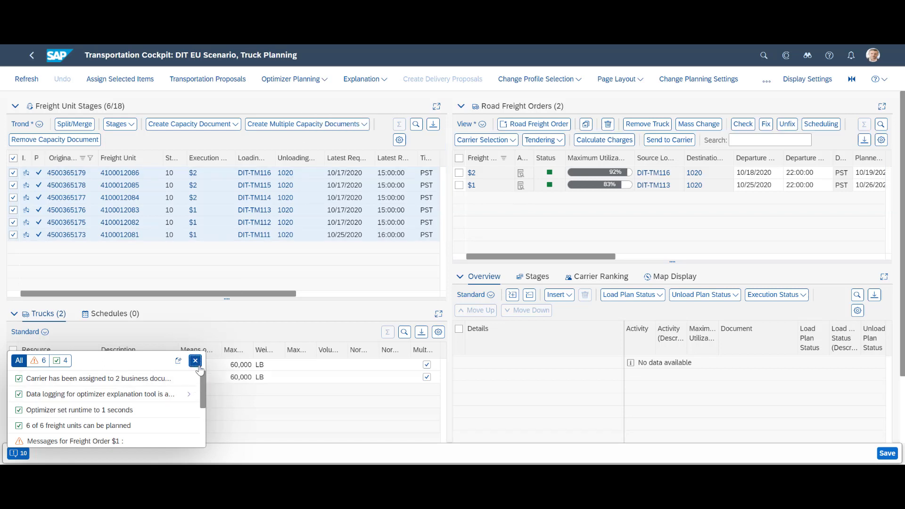
{"action": "left_click", "coordinate": [887, 454]}
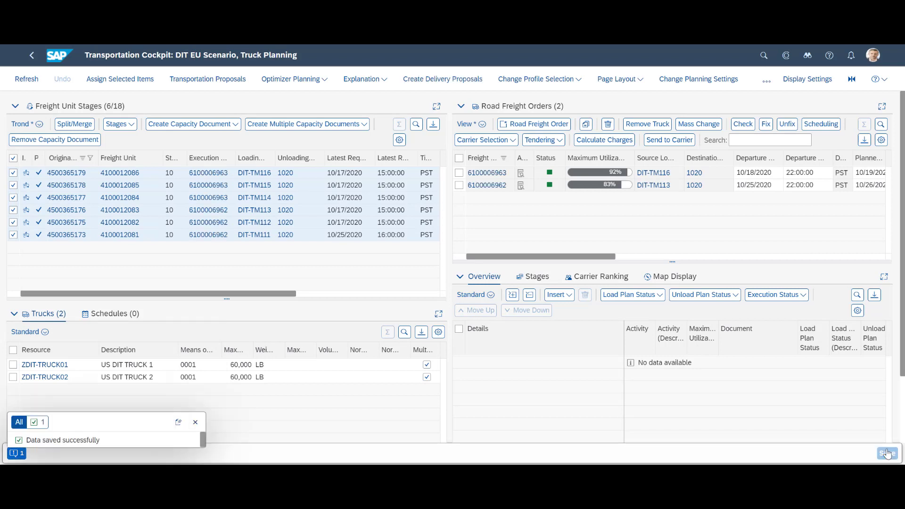
{"action": "left_click", "coordinate": [530, 185]}
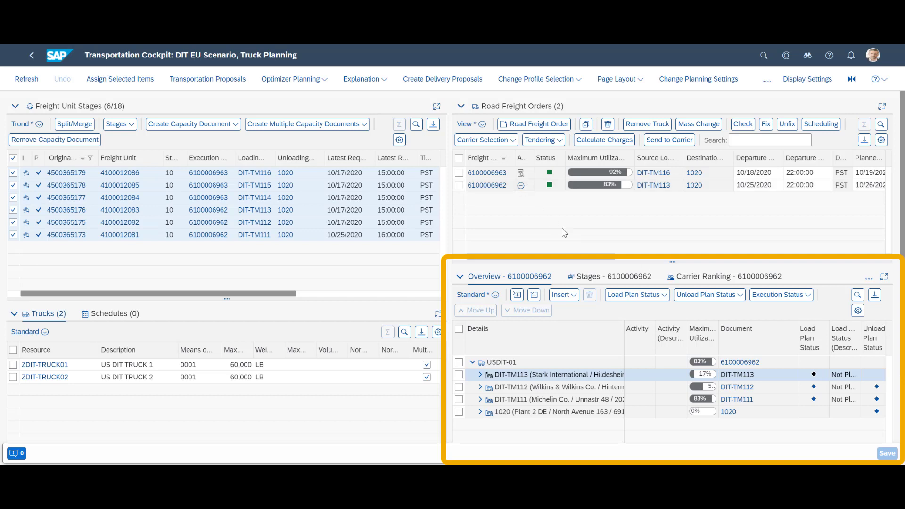
{"action": "left_click", "coordinate": [610, 277]}
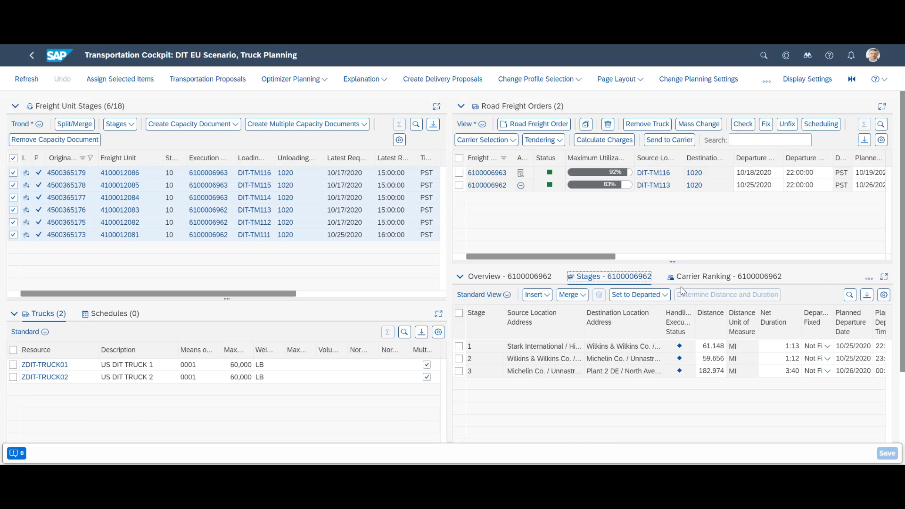
{"action": "left_click", "coordinate": [720, 278]}
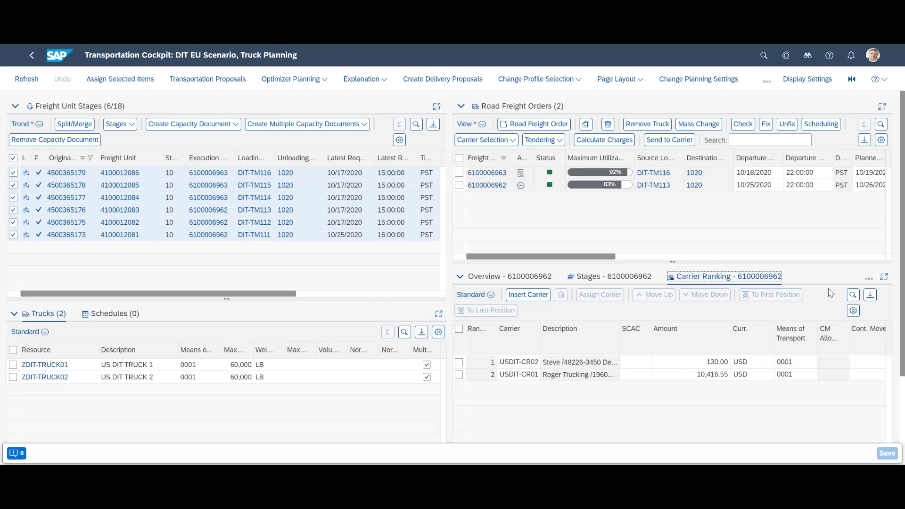
{"action": "left_click", "coordinate": [869, 279]}
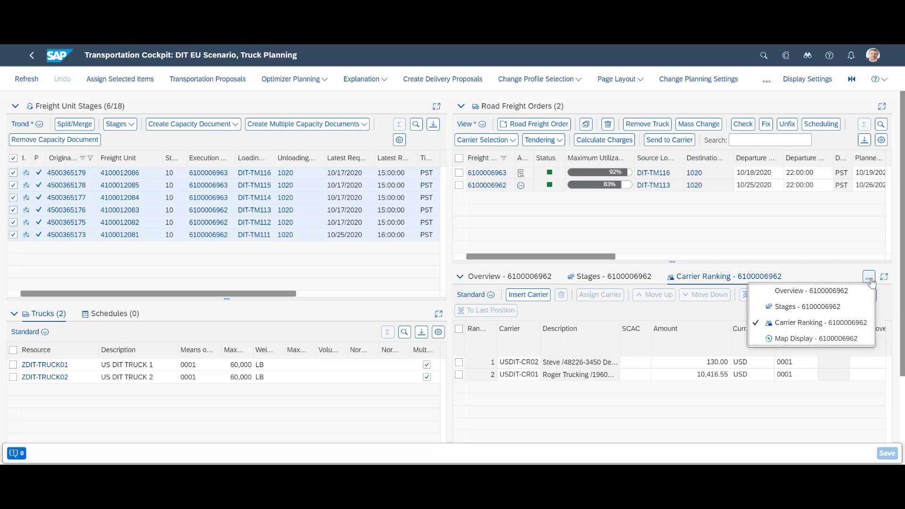
{"action": "left_click", "coordinate": [830, 340]}
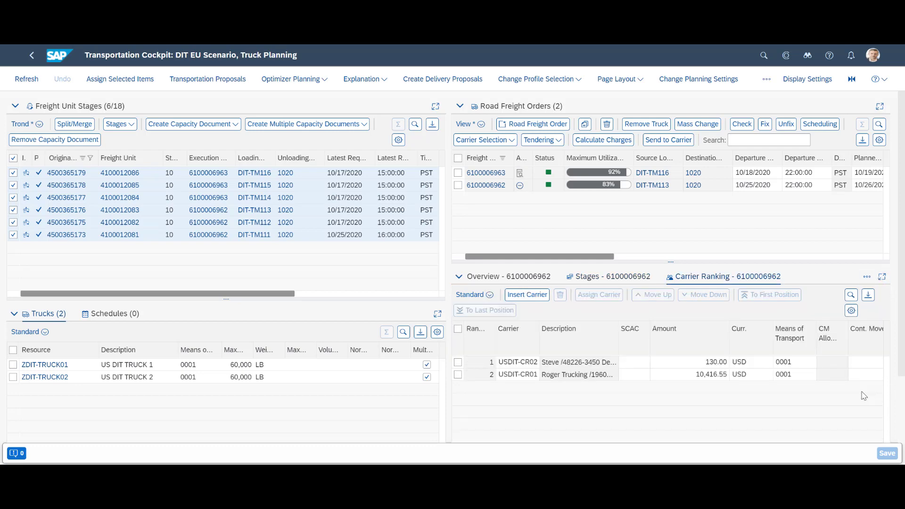
{"action": "left_click", "coordinate": [495, 183]}
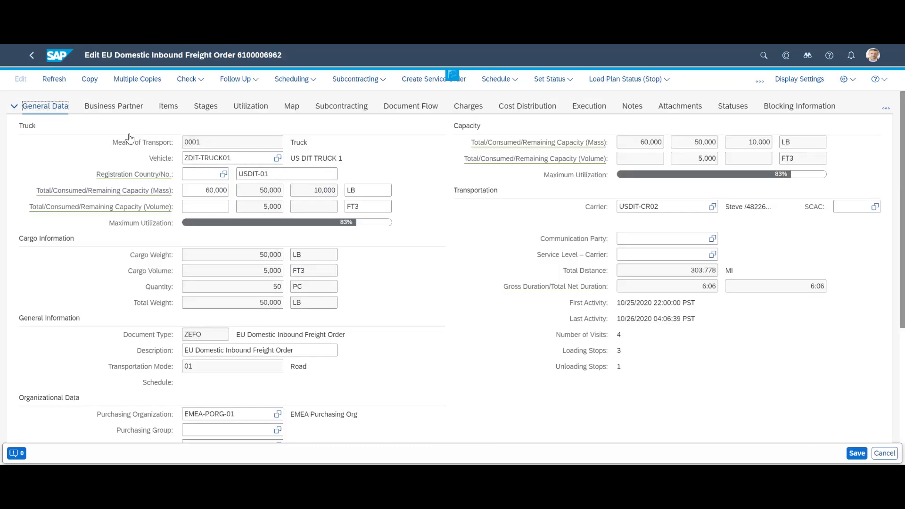
{"action": "left_click", "coordinate": [114, 106]}
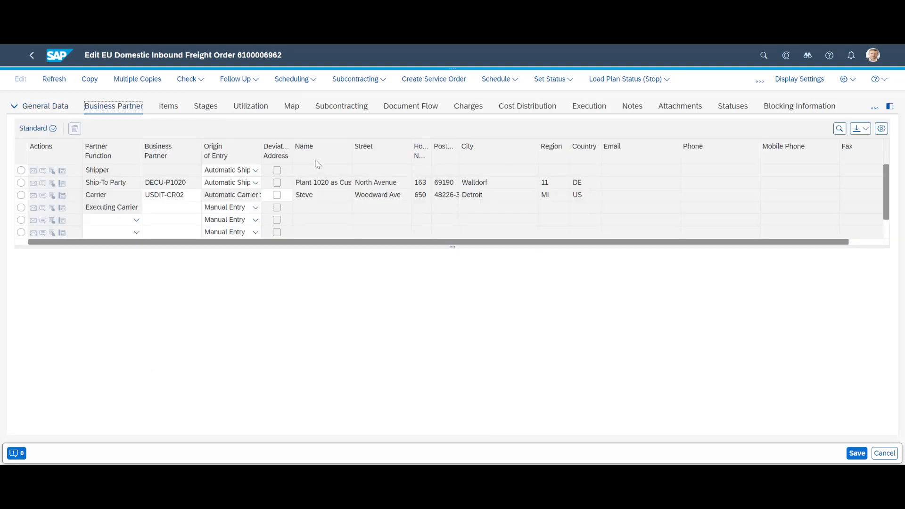
{"action": "left_click", "coordinate": [165, 107]}
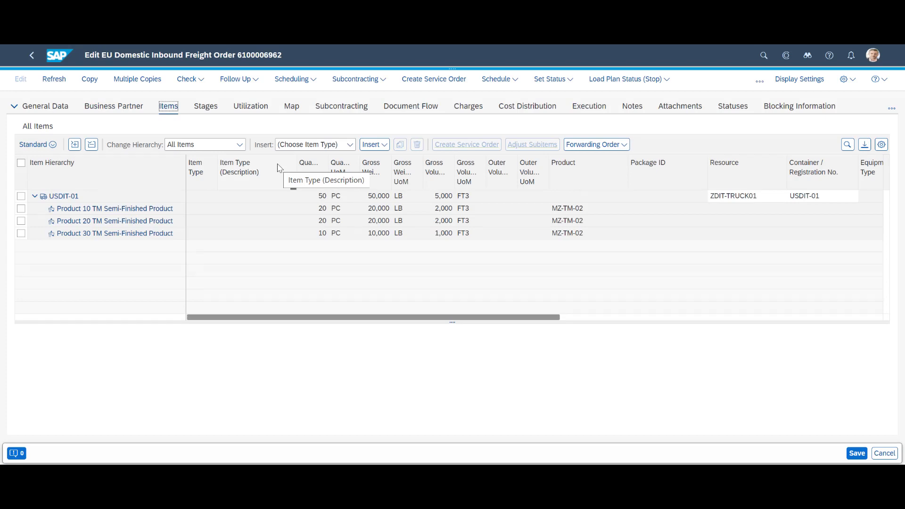
{"action": "left_click", "coordinate": [205, 108]}
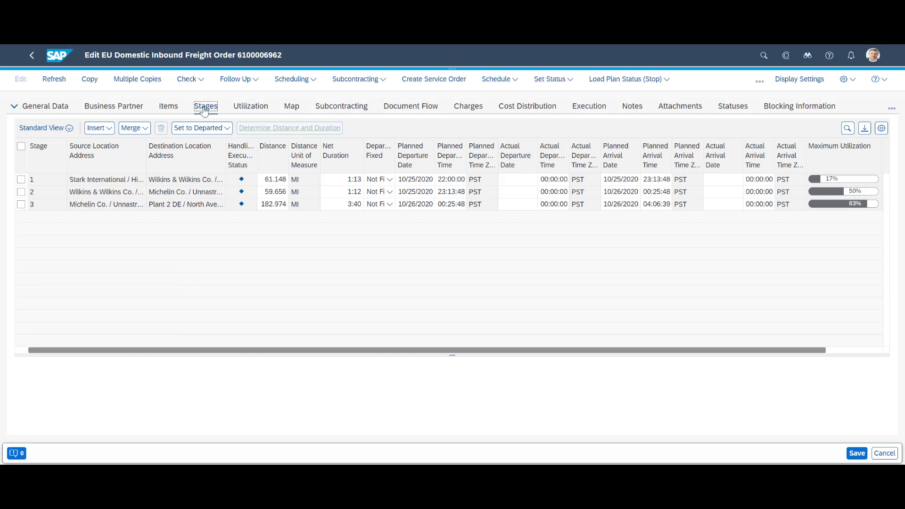
{"action": "left_click", "coordinate": [239, 109]}
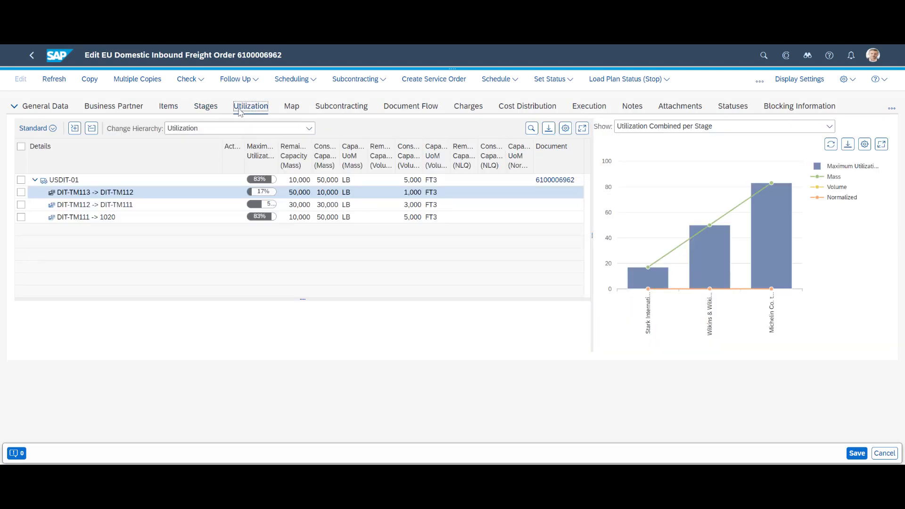
Check the freight order's route map, document flow, execution events and charges.
{"action": "left_click", "coordinate": [302, 108]}
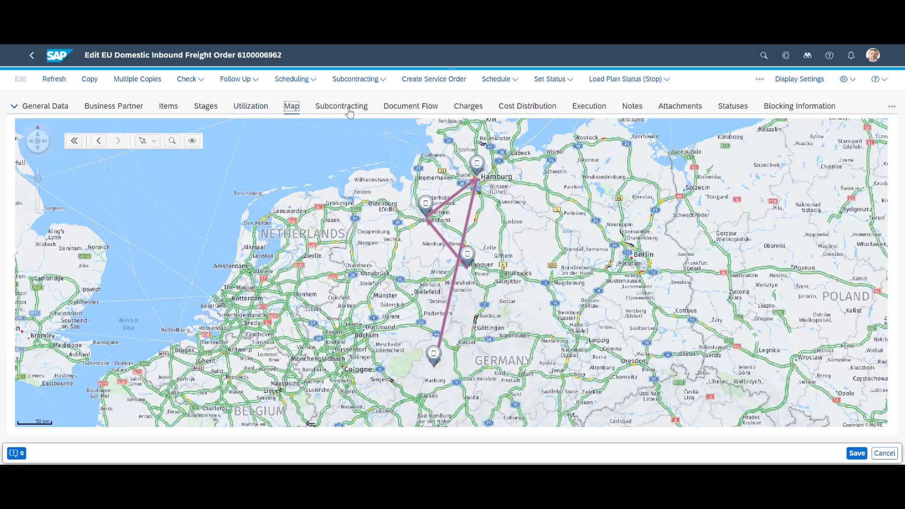
{"action": "left_click", "coordinate": [389, 108]}
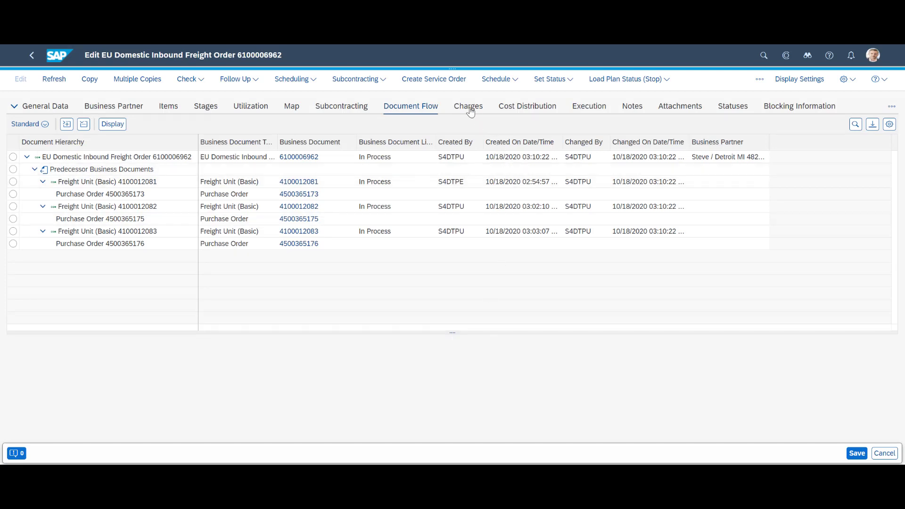
{"action": "left_click", "coordinate": [586, 107]}
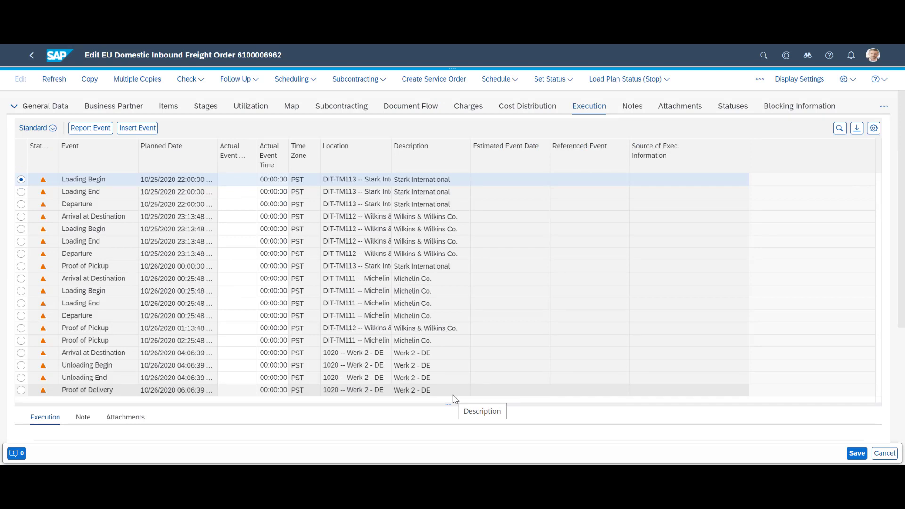
{"action": "left_click", "coordinate": [467, 108]}
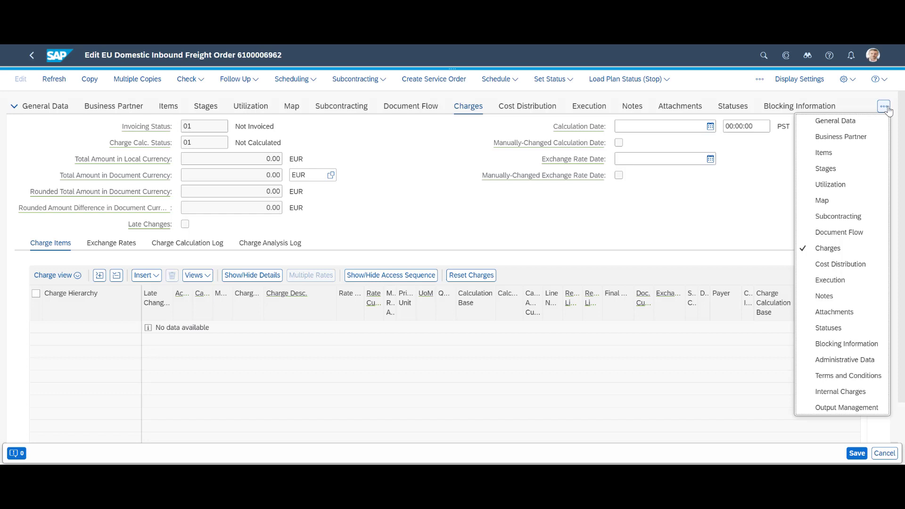
{"action": "left_click", "coordinate": [883, 106]}
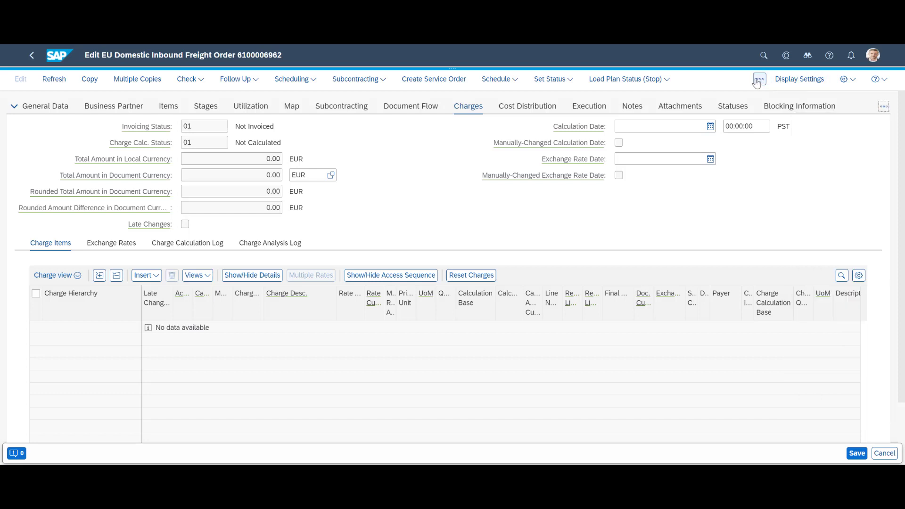
{"action": "left_click", "coordinate": [758, 79]}
{"action": "mouse_move", "coordinate": [707, 142]}
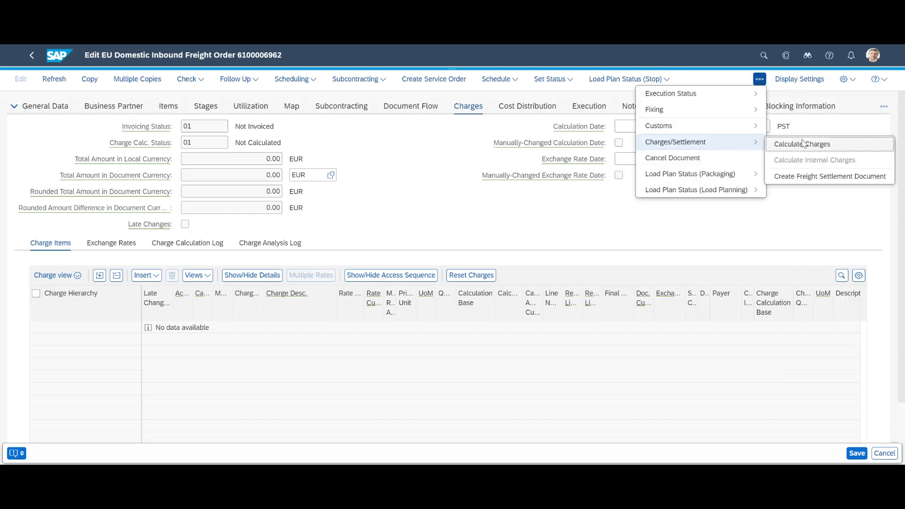
{"action": "left_click", "coordinate": [803, 144]}
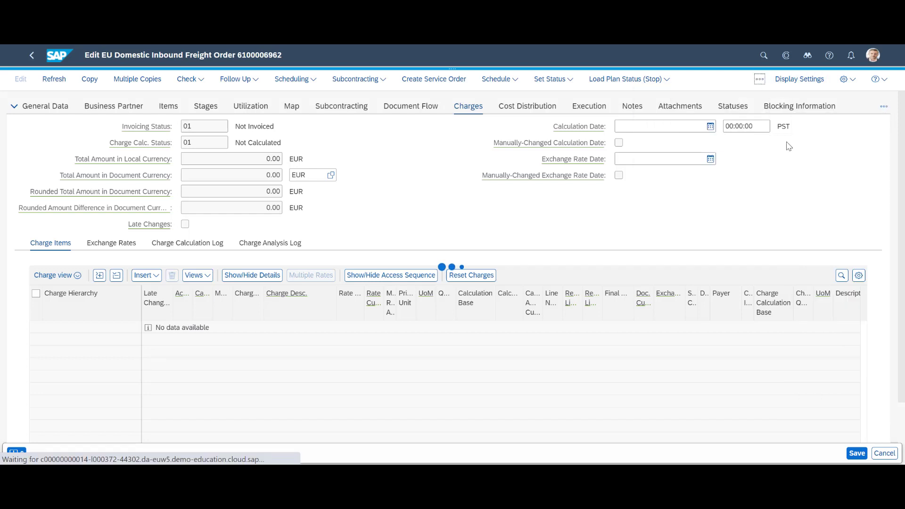
{"action": "left_click", "coordinate": [194, 392]}
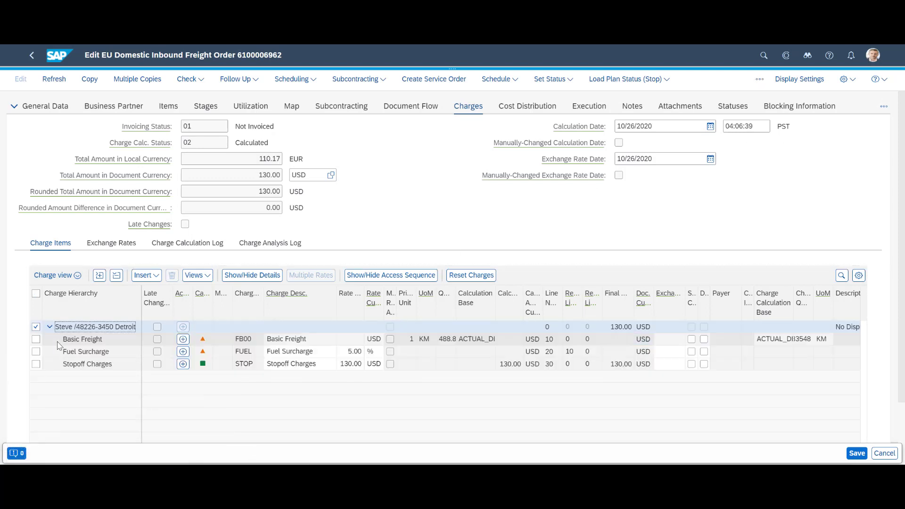
Create a freight settlement document from the cost distribution, saving the freight order first.
{"action": "left_click", "coordinate": [527, 106]}
{"action": "left_click", "coordinate": [759, 78]}
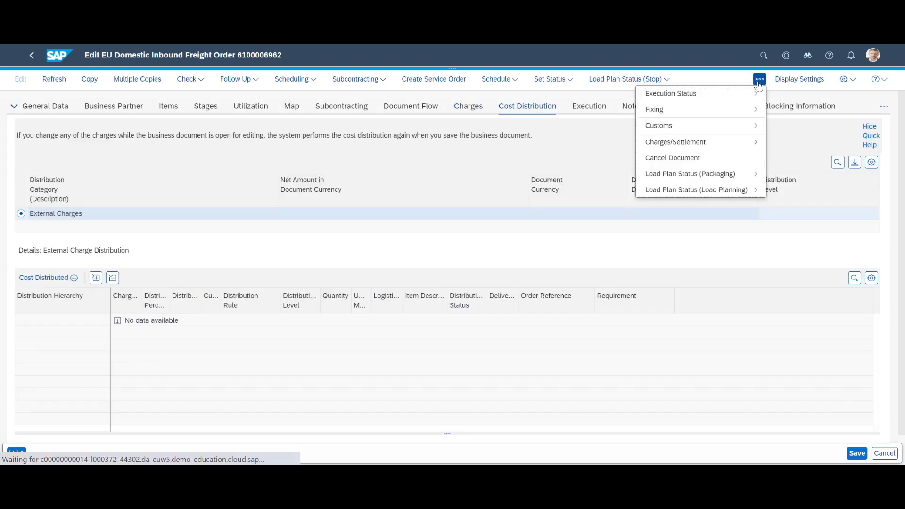
{"action": "mouse_move", "coordinate": [739, 142]}
{"action": "left_click", "coordinate": [782, 176]}
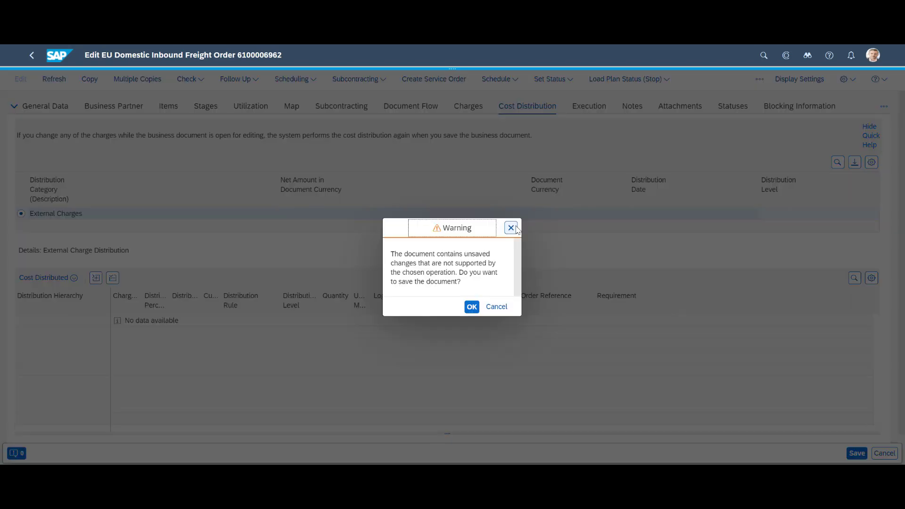
{"action": "left_click", "coordinate": [471, 306]}
{"action": "left_click", "coordinate": [196, 358]}
Expand the first two items' charge breakdowns in the settlement's cost distribution.
{"action": "scroll", "coordinate": [468, 325], "scroll_direction": "down", "scroll_amount": 3}
{"action": "scroll", "coordinate": [468, 325], "scroll_direction": "down", "scroll_amount": 2}
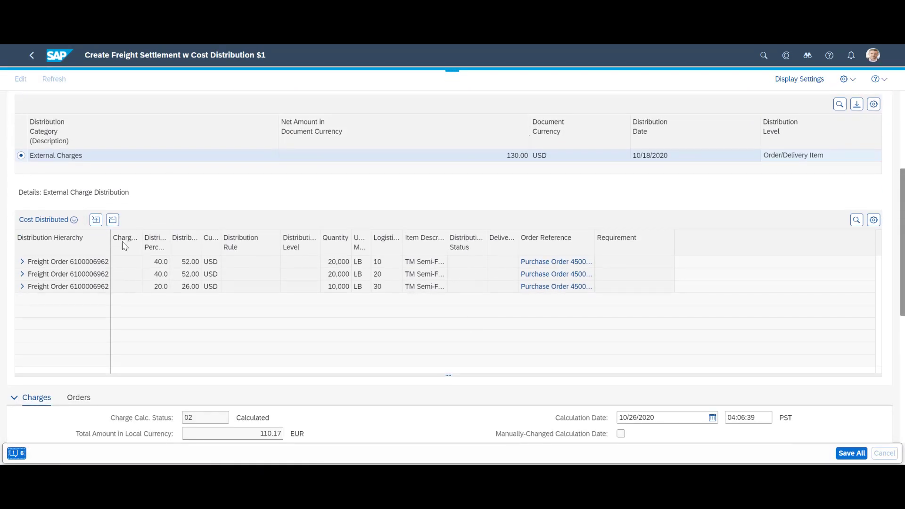
{"action": "left_click_drag", "start_coordinate": [111, 241], "coordinate": [264, 239]}
{"action": "left_click", "coordinate": [22, 261]}
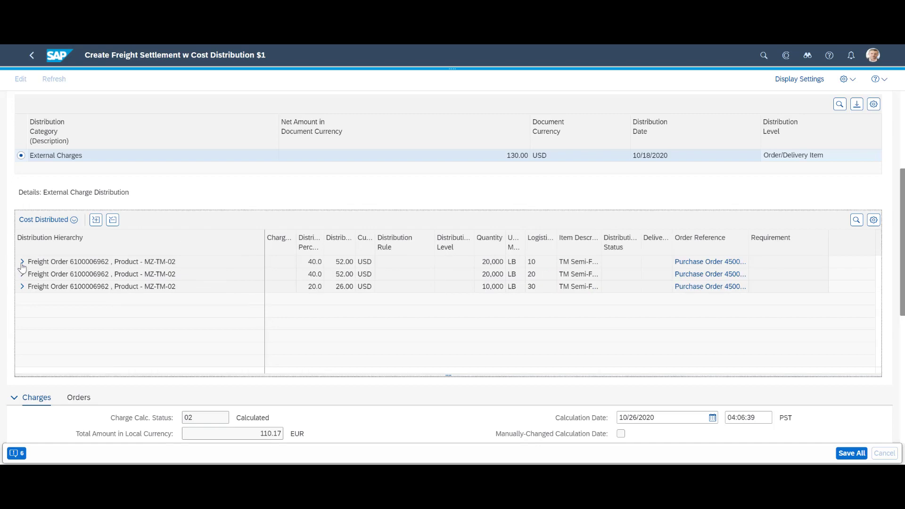
{"action": "left_click", "coordinate": [22, 311]}
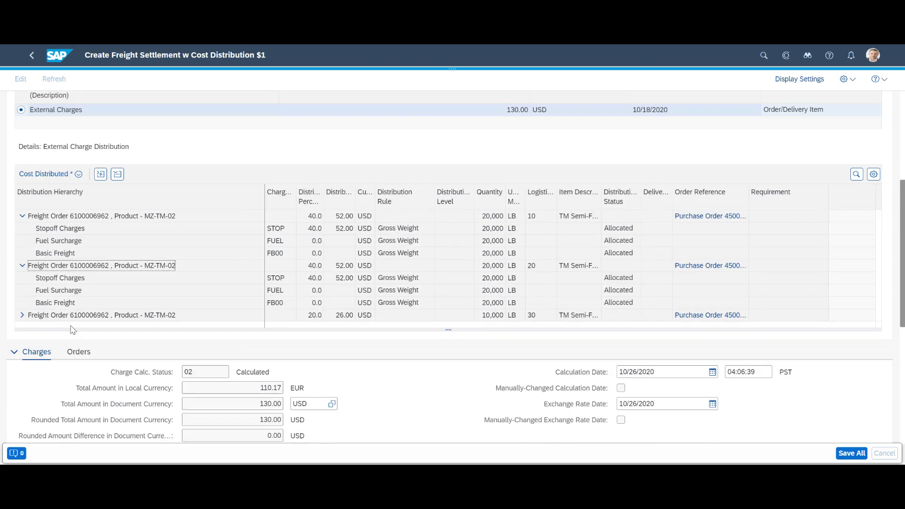
{"action": "scroll", "coordinate": [498, 269], "scroll_direction": "up", "scroll_amount": 5}
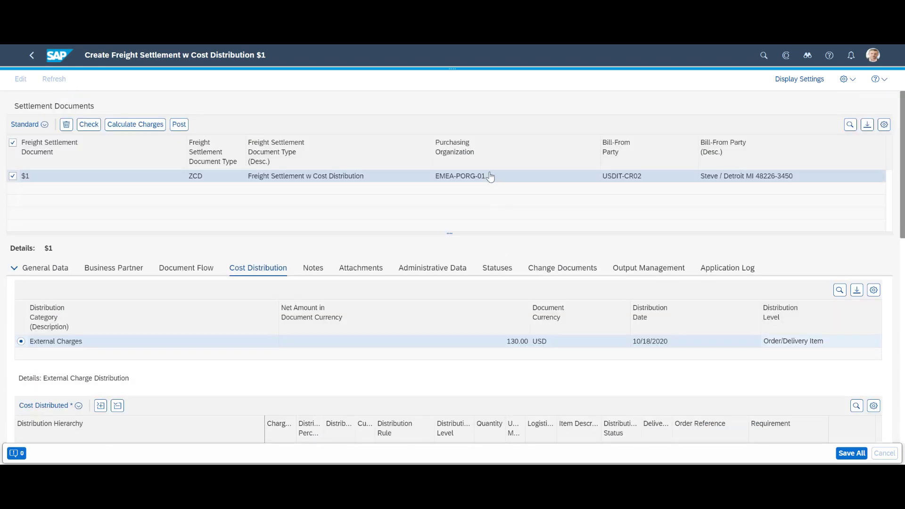
{"action": "left_click", "coordinate": [841, 452]}
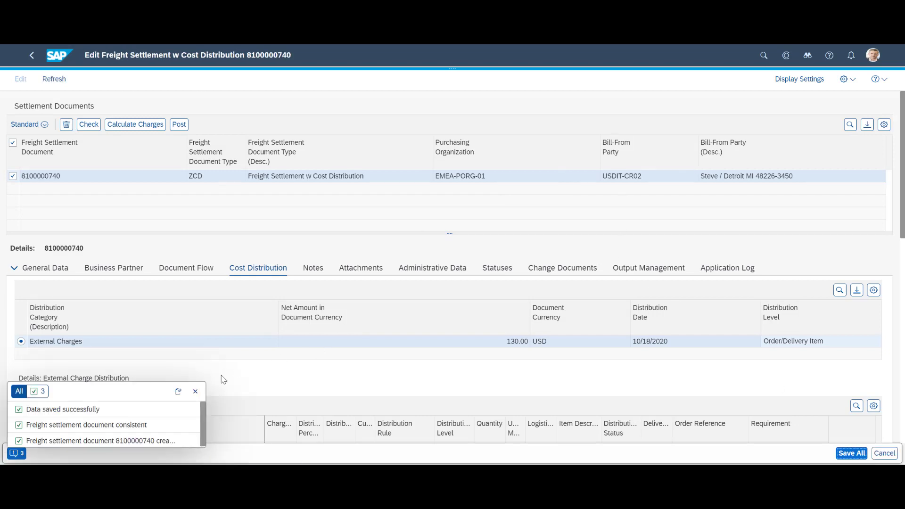
{"action": "left_click", "coordinate": [195, 391]}
{"action": "left_click", "coordinate": [179, 126]}
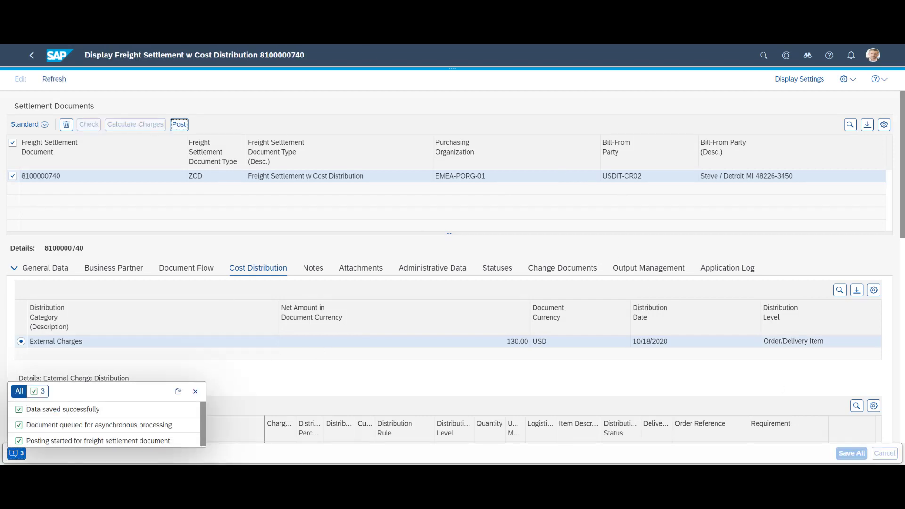
{"action": "left_click", "coordinate": [195, 391]}
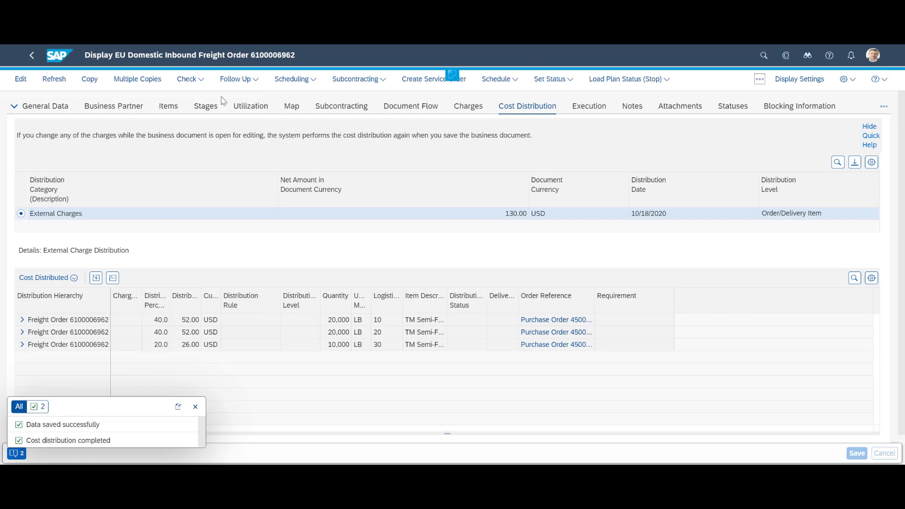
Refresh the document flow, then preview the Shipping Instruction output listing three MZ-TM-02 lines.
{"action": "left_click", "coordinate": [395, 115]}
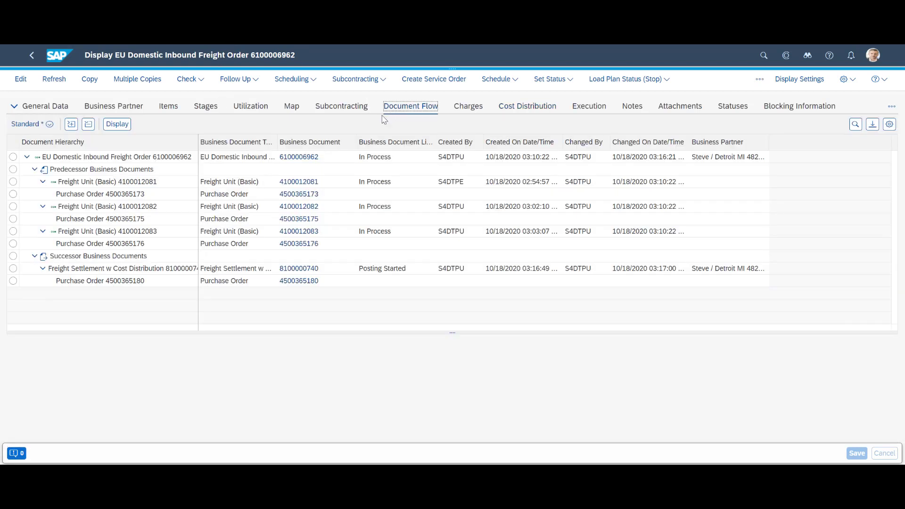
{"action": "left_click", "coordinate": [55, 79]}
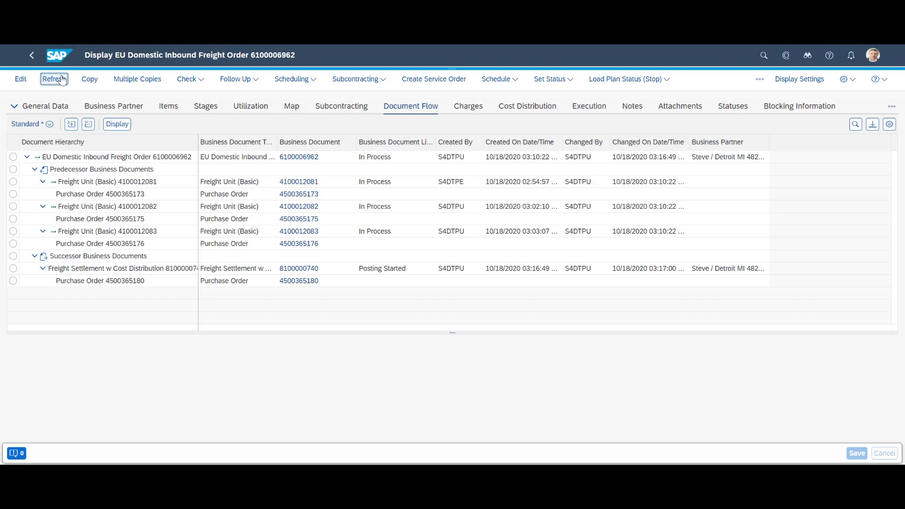
{"action": "left_click", "coordinate": [890, 108]}
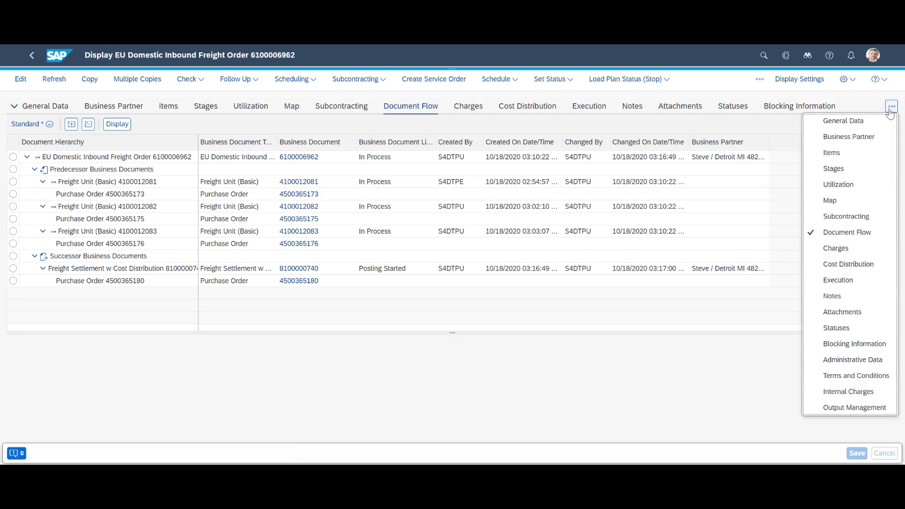
{"action": "left_click", "coordinate": [723, 360]}
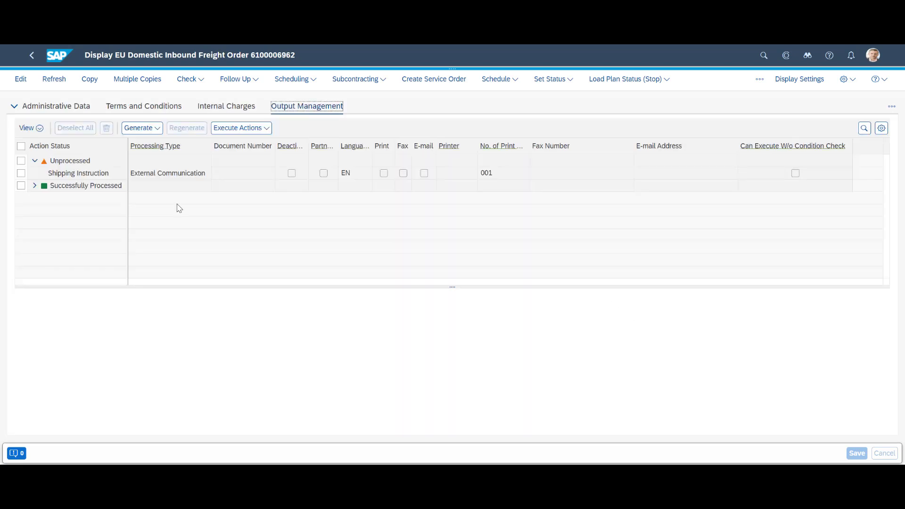
{"action": "left_click", "coordinate": [59, 175]}
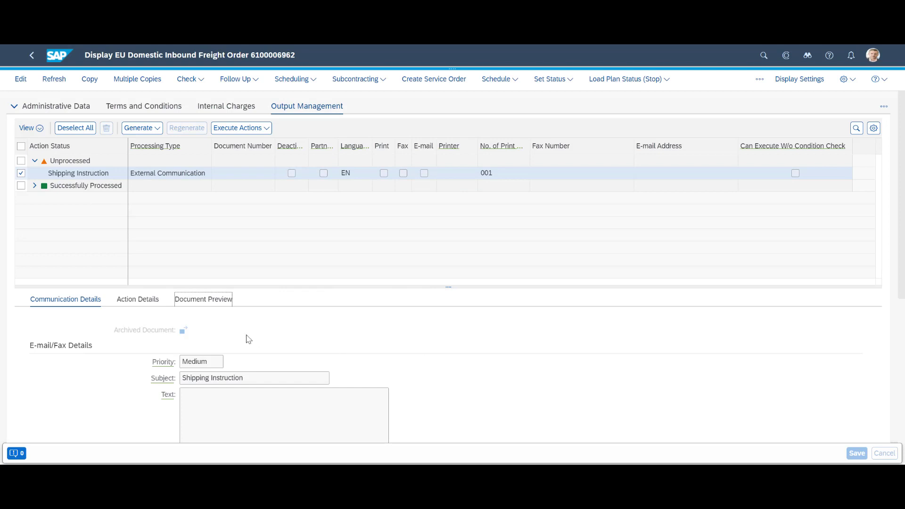
{"action": "scroll", "coordinate": [453, 326], "scroll_direction": "down", "scroll_amount": 5}
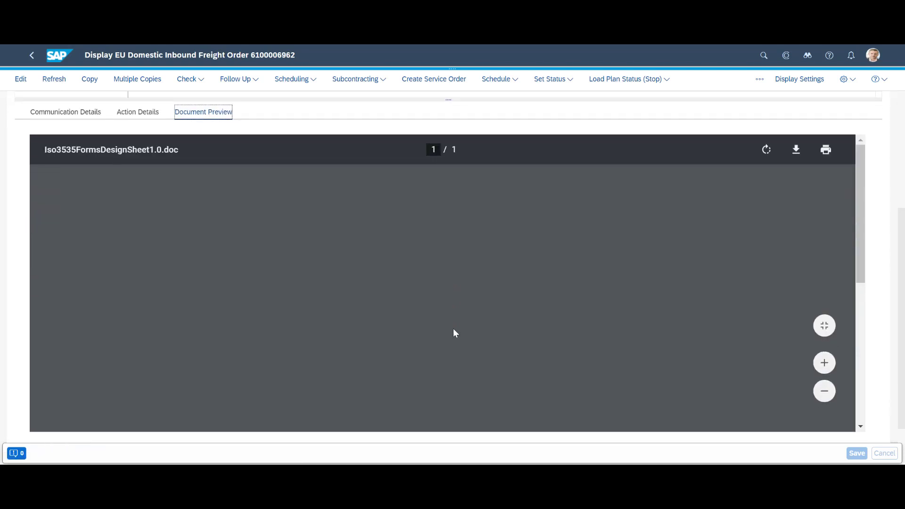
{"action": "scroll", "coordinate": [456, 333], "scroll_direction": "down", "scroll_amount": 5}
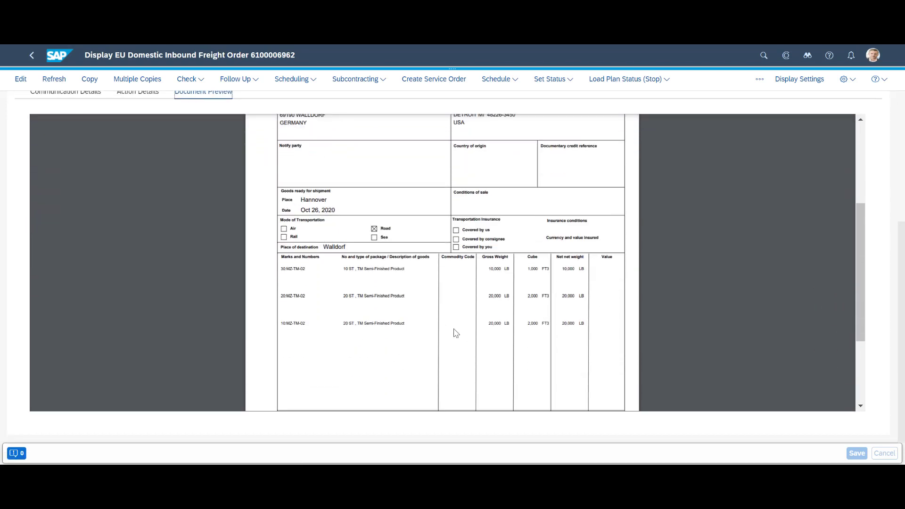